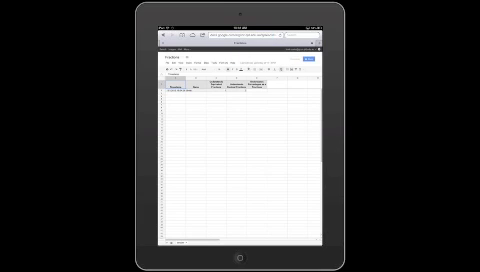
# Open the live Fractions form via the spreadsheet's Form menu, Go to live form.
pyautogui.click(220, 68)
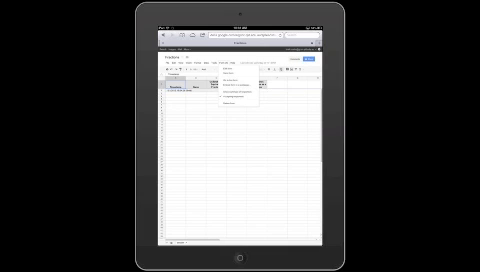
pyautogui.click(235, 86)
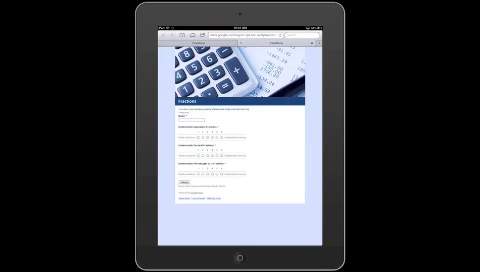
# Add the Fractions form to the home screen from Share, keeping the name 'Fractions'.
pyautogui.click(207, 33)
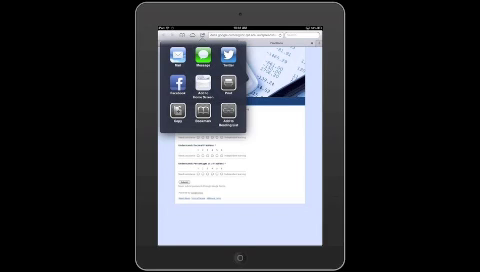
pyautogui.click(202, 85)
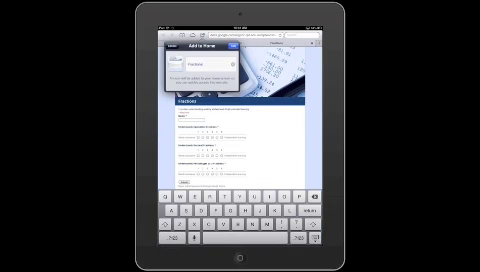
pyautogui.click(232, 45)
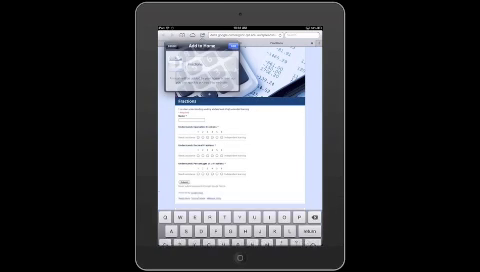